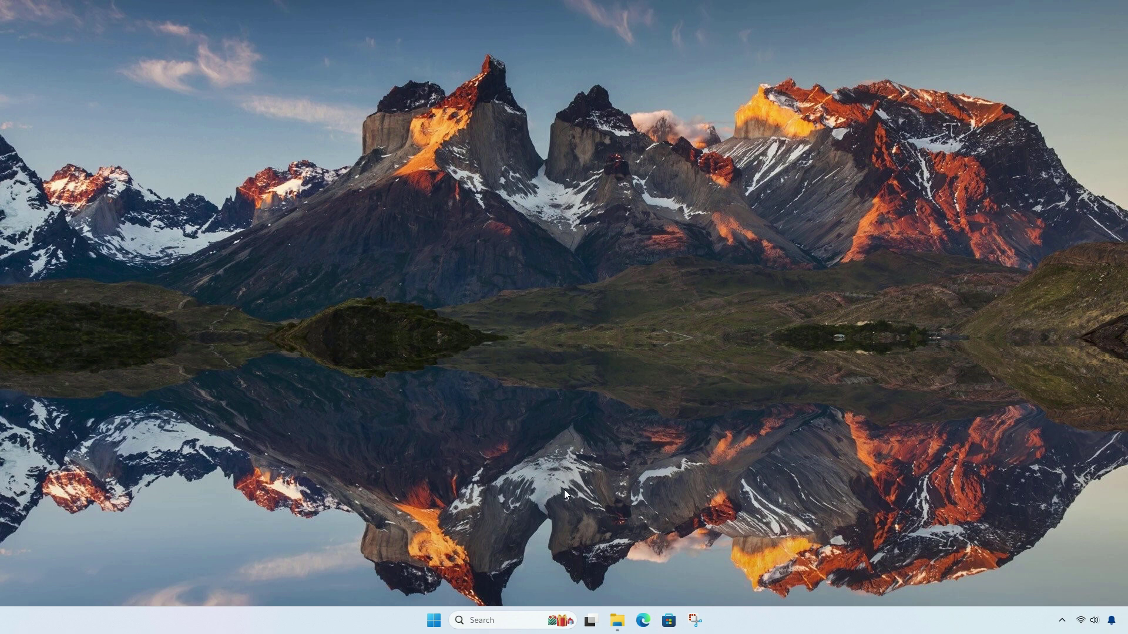
pyautogui.click(618, 620)
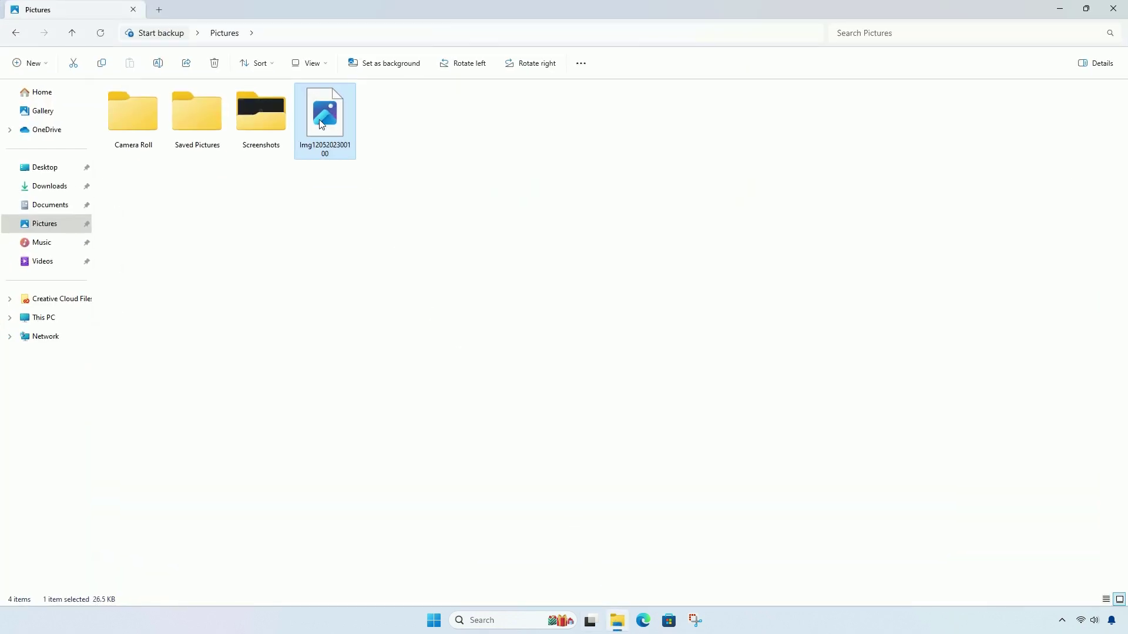
pyautogui.moveTo(324, 114)
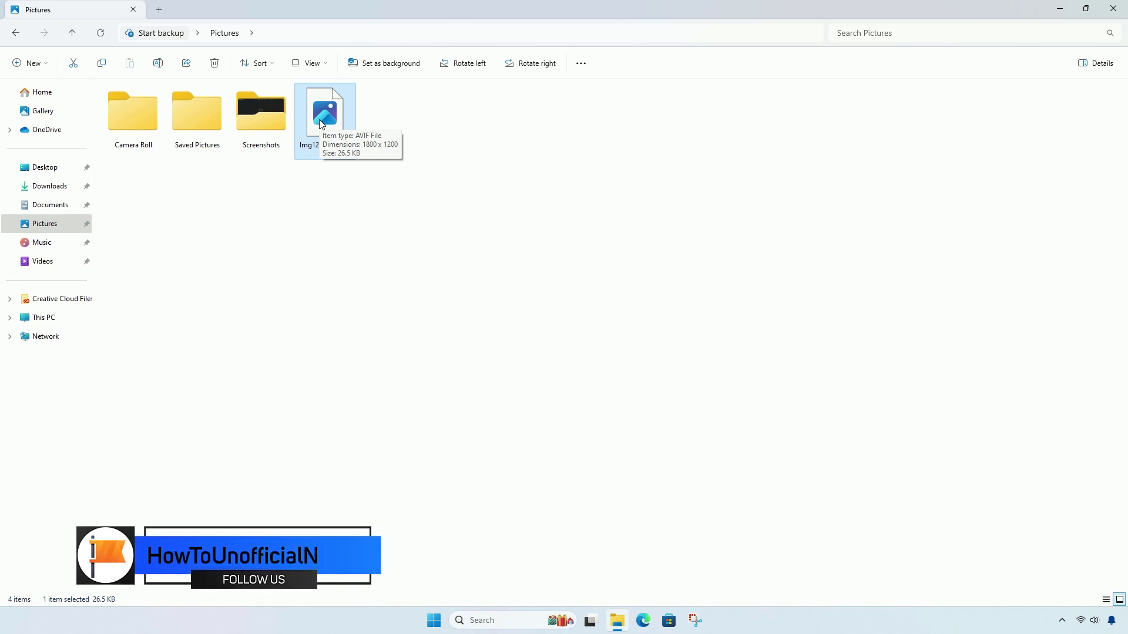
# Open the AVIF image in Photos and request the missing AV1 Video Extension
pyautogui.doubleClick(319, 123)
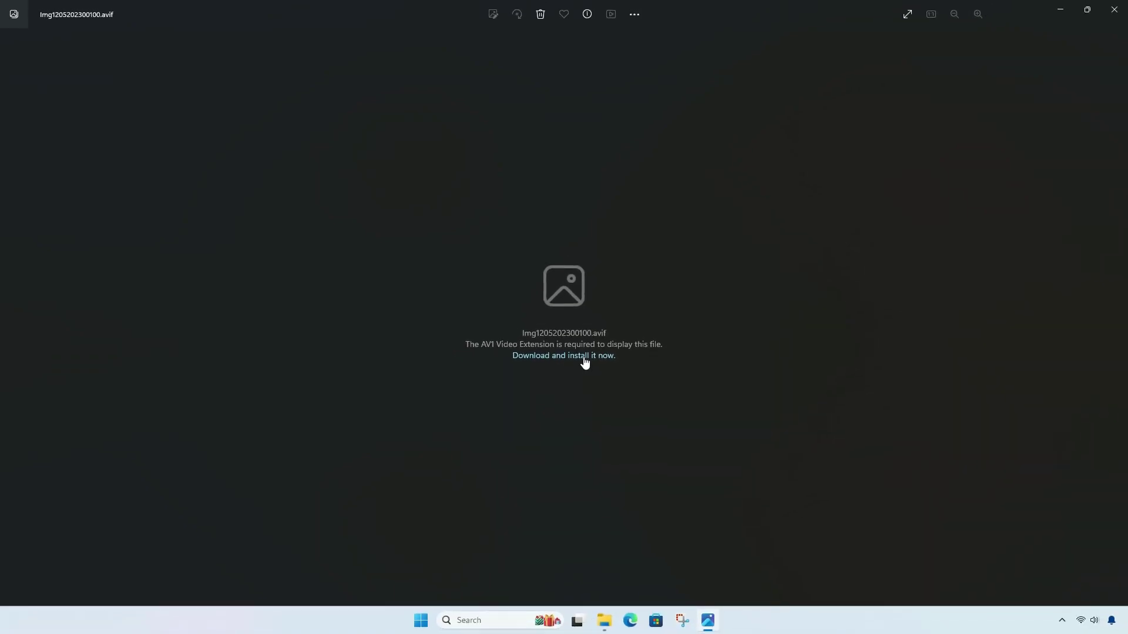
pyautogui.click(584, 357)
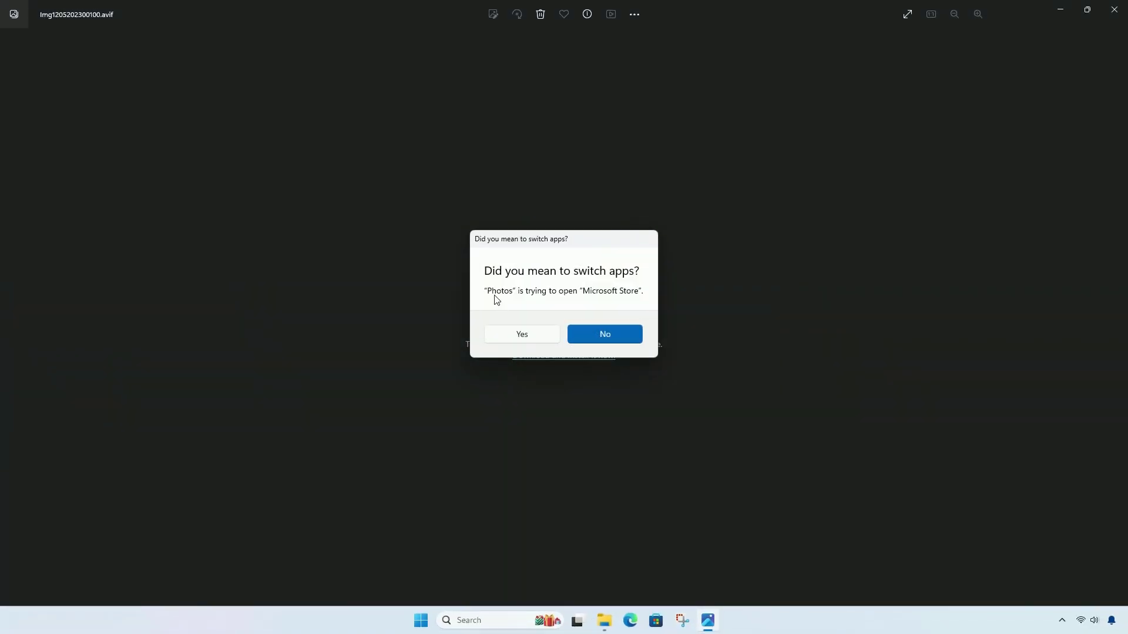
# Install the AV1 Video Extension from Microsoft Store, then close the Store and Photos
pyautogui.click(519, 336)
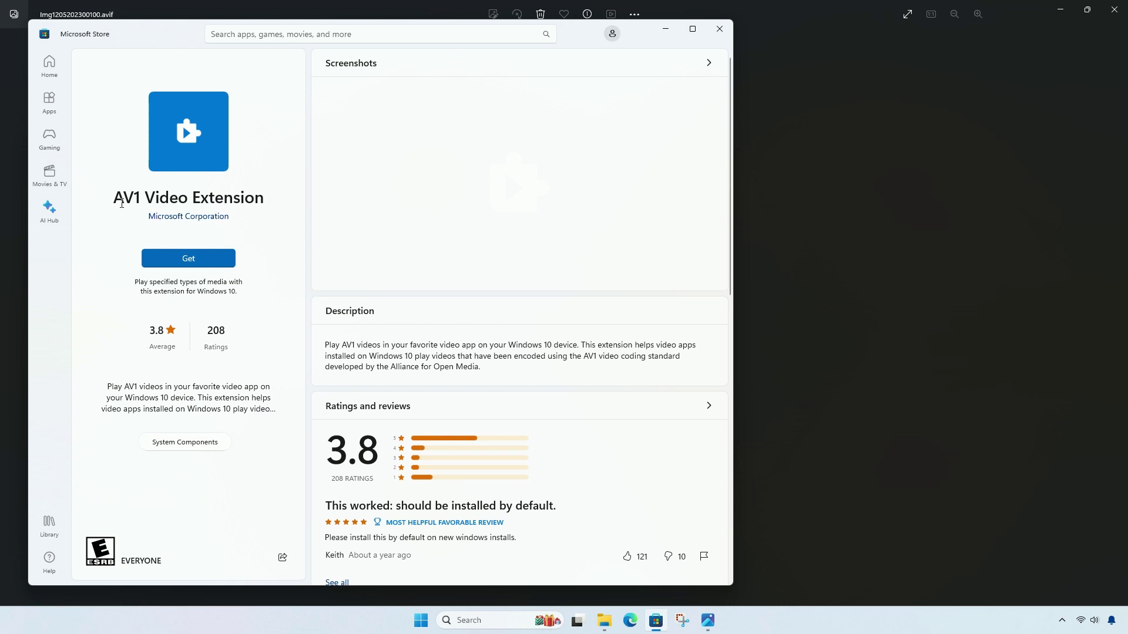
pyautogui.moveTo(115, 198); pyautogui.dragTo(275, 202)
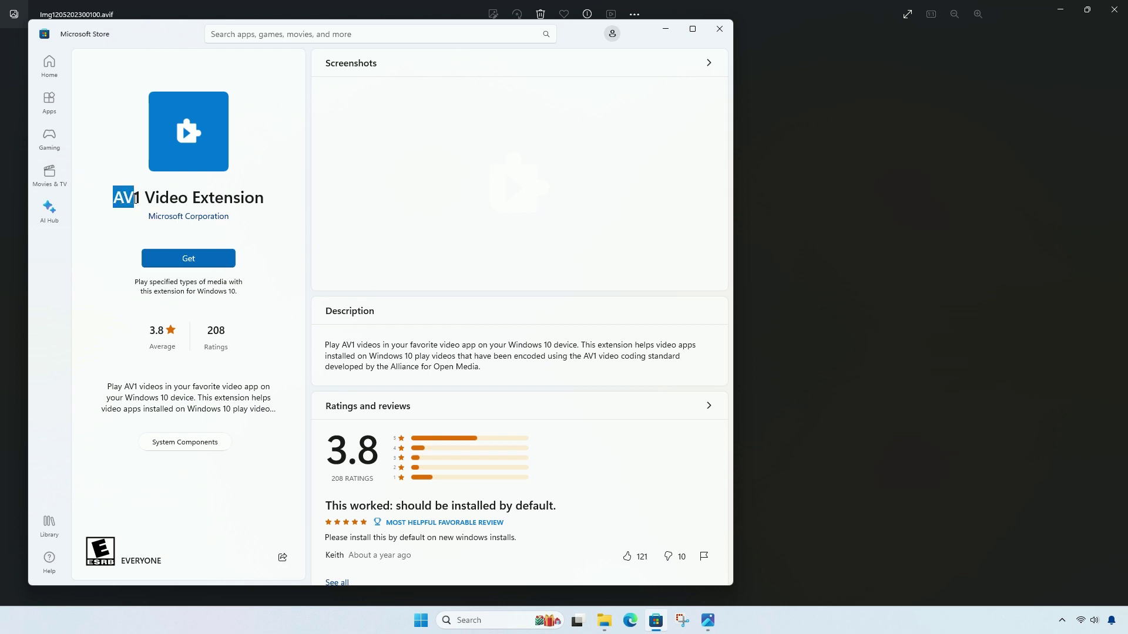
pyautogui.click(279, 232)
pyautogui.click(167, 266)
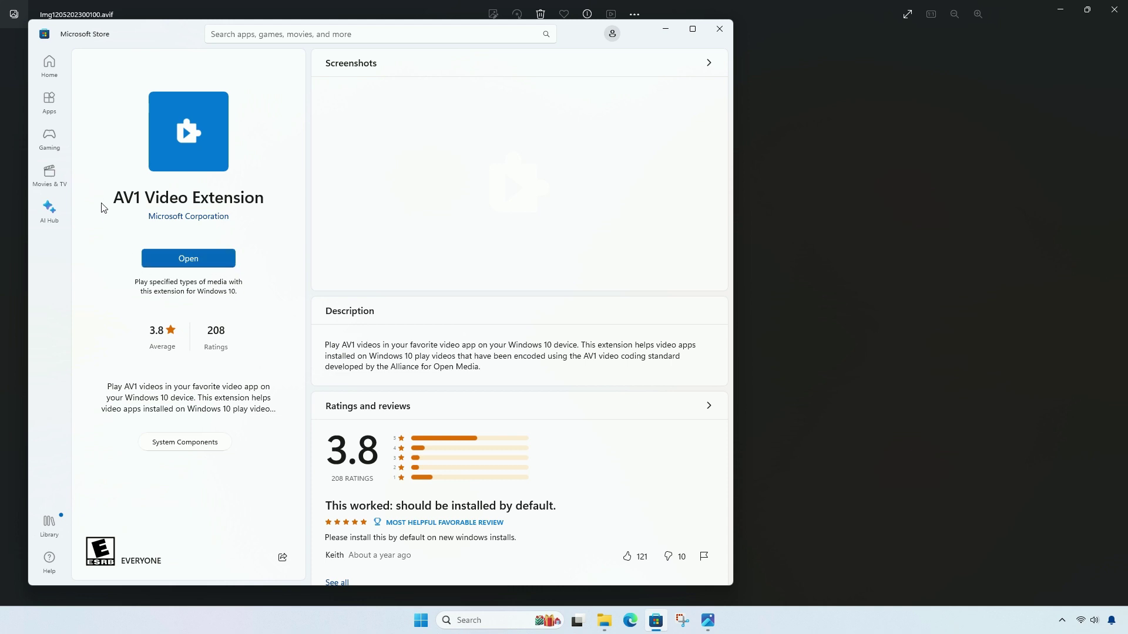
pyautogui.click(713, 33)
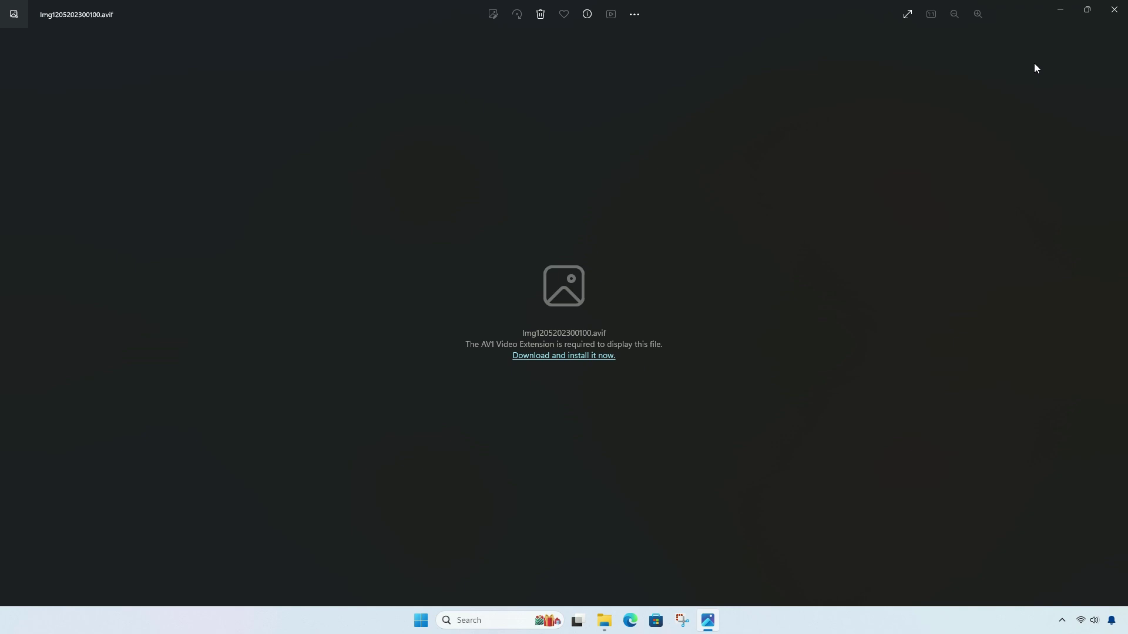
pyautogui.click(1115, 11)
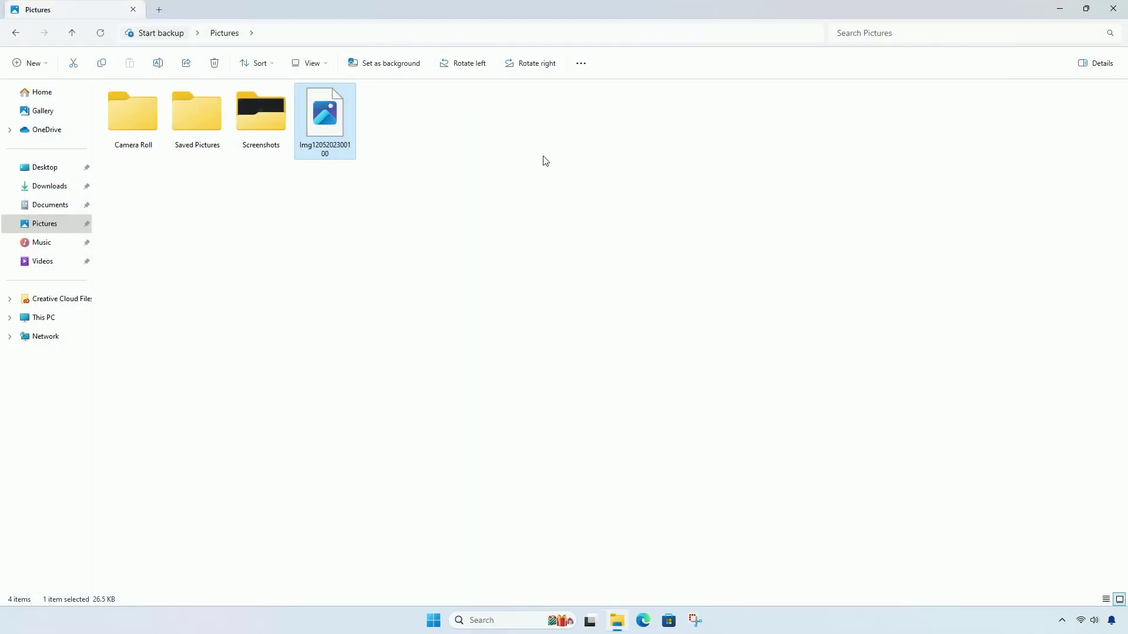
# Reopen the AVIF push-up photo in Photos, then close Photos and minimize File Explorer
pyautogui.doubleClick(323, 106)
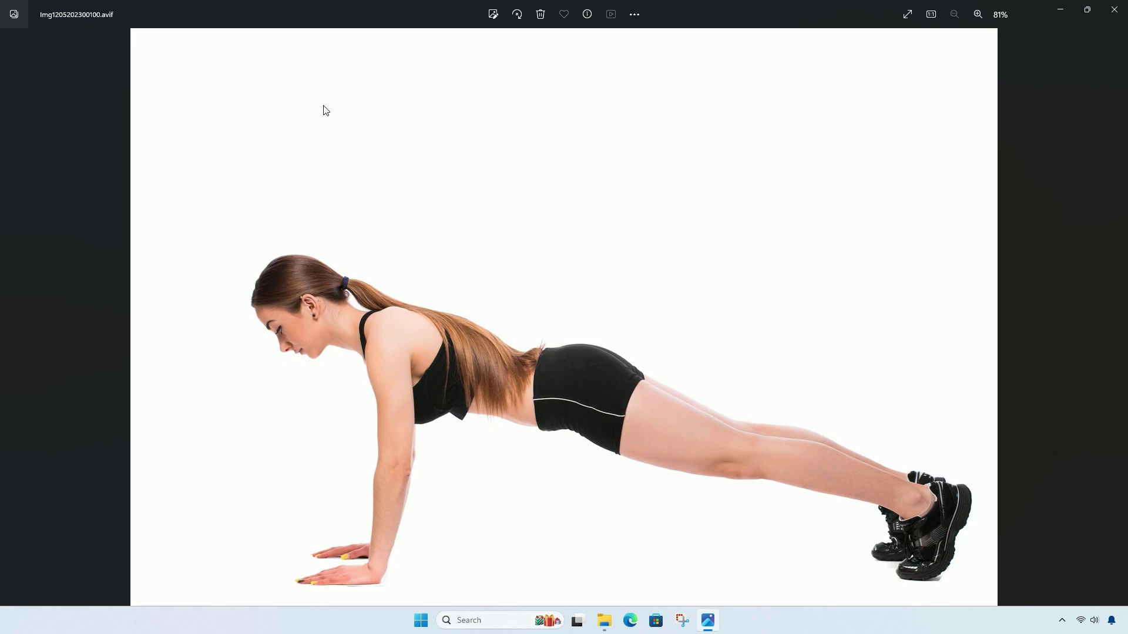
pyautogui.click(1111, 15)
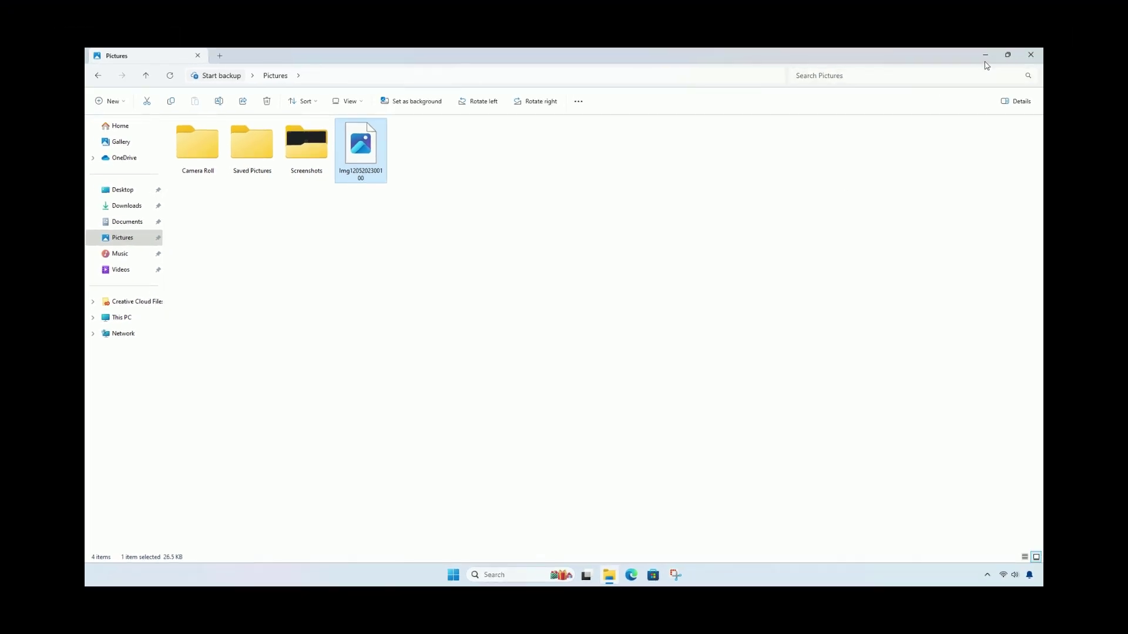
pyautogui.click(986, 60)
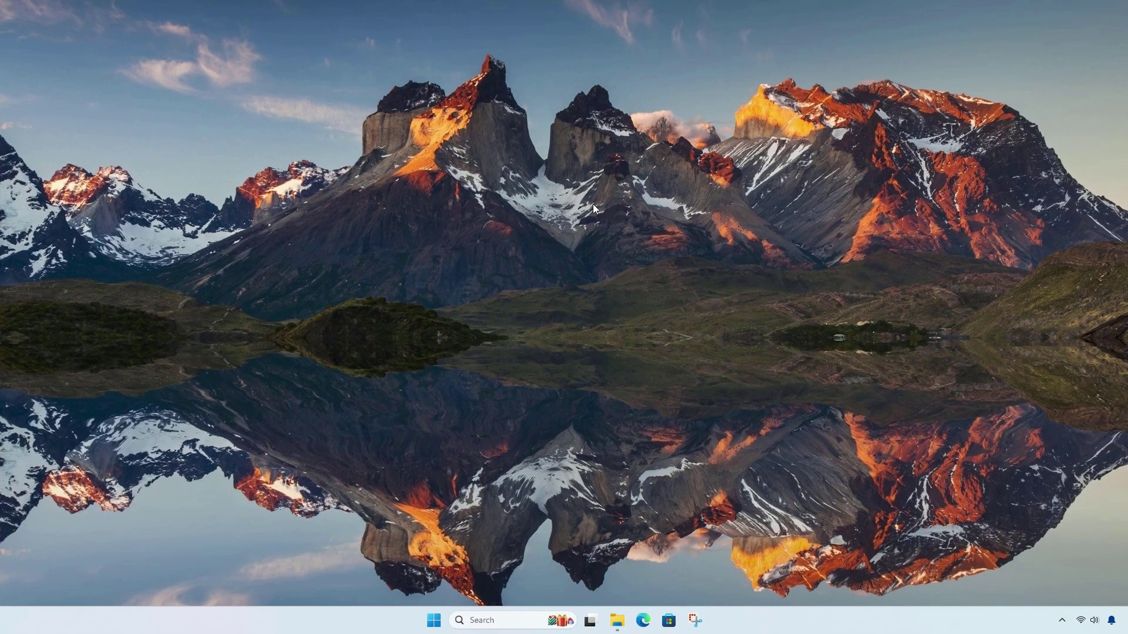